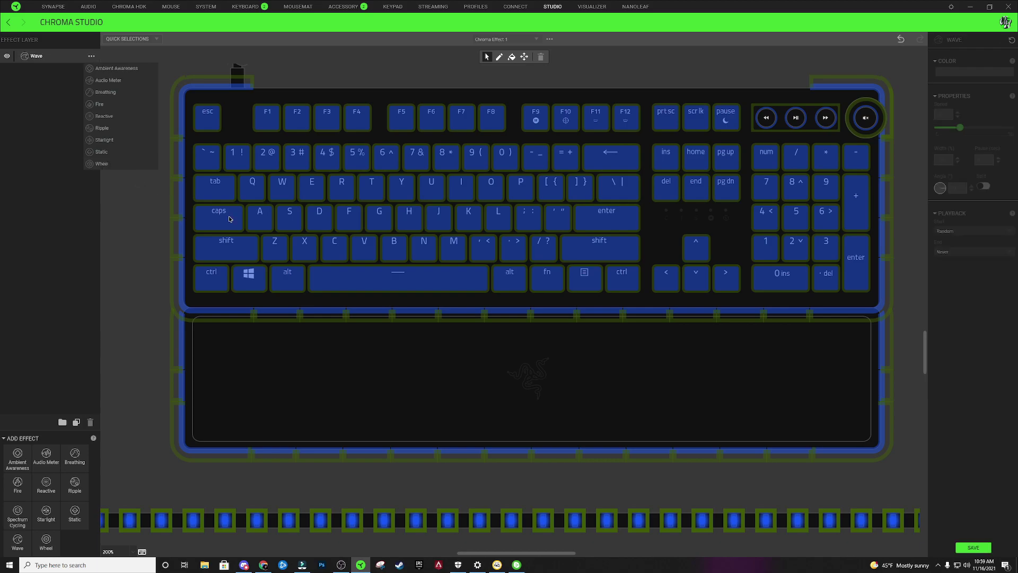
Clear the Wave effect from every key, the underglow and the LED strip
left_click(189, 203)
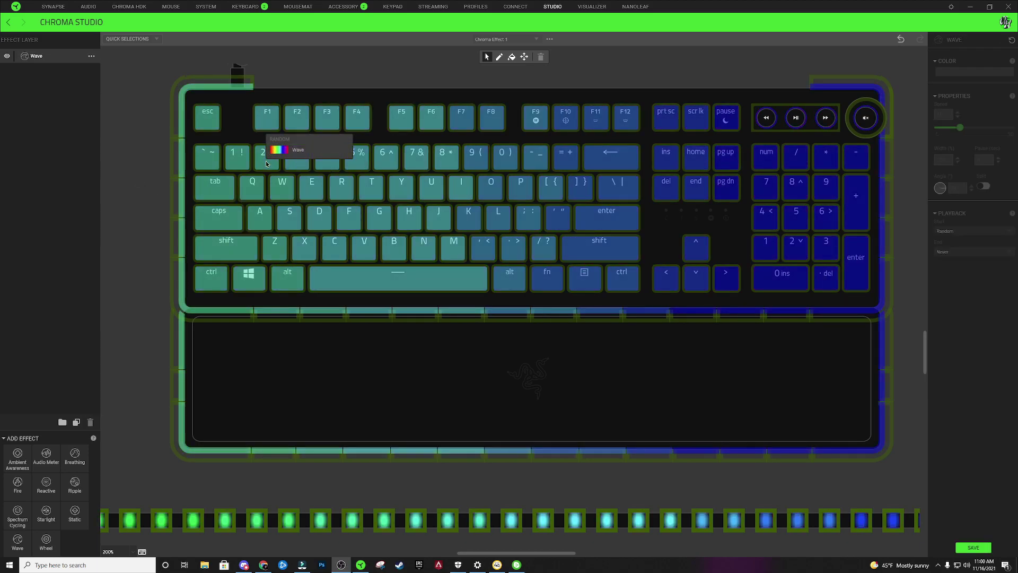
left_click(269, 165)
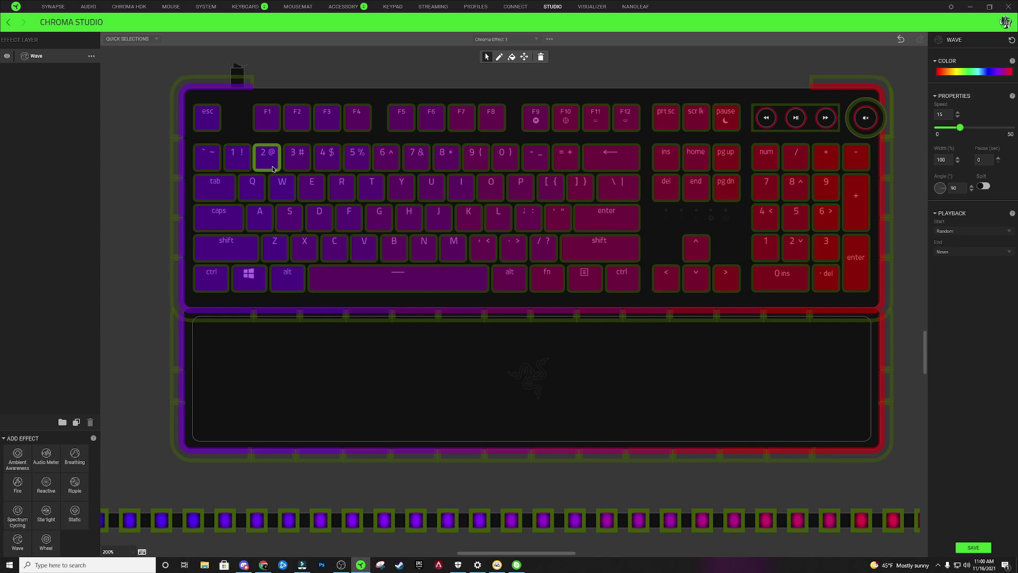
key("ctrl+a")
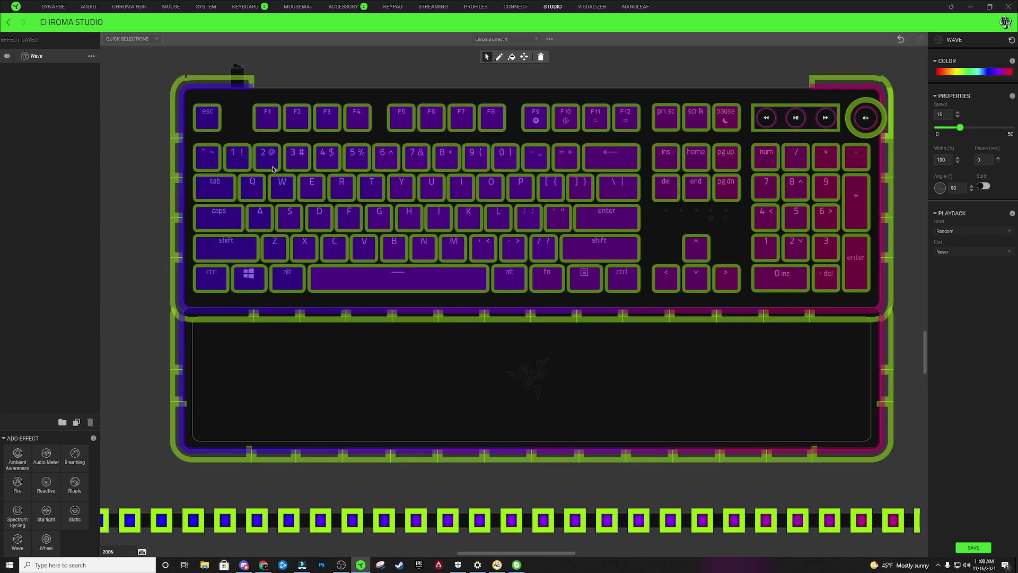
left_click(285, 140)
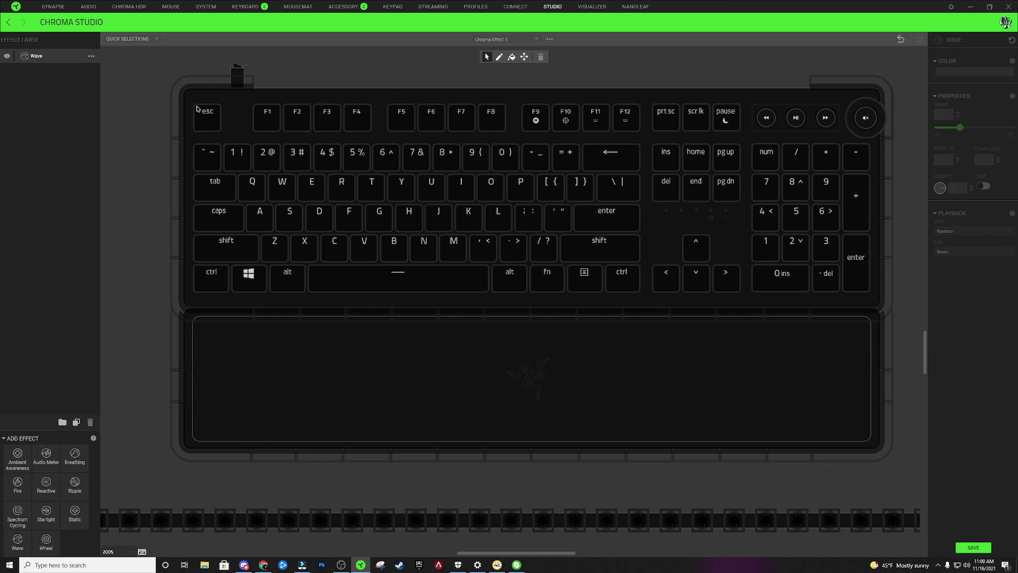
Select all keyboard keys without the underglow for the Wave effect and give them the black-green-black color pattern
left_click_drag(363, 181, 856, 292)
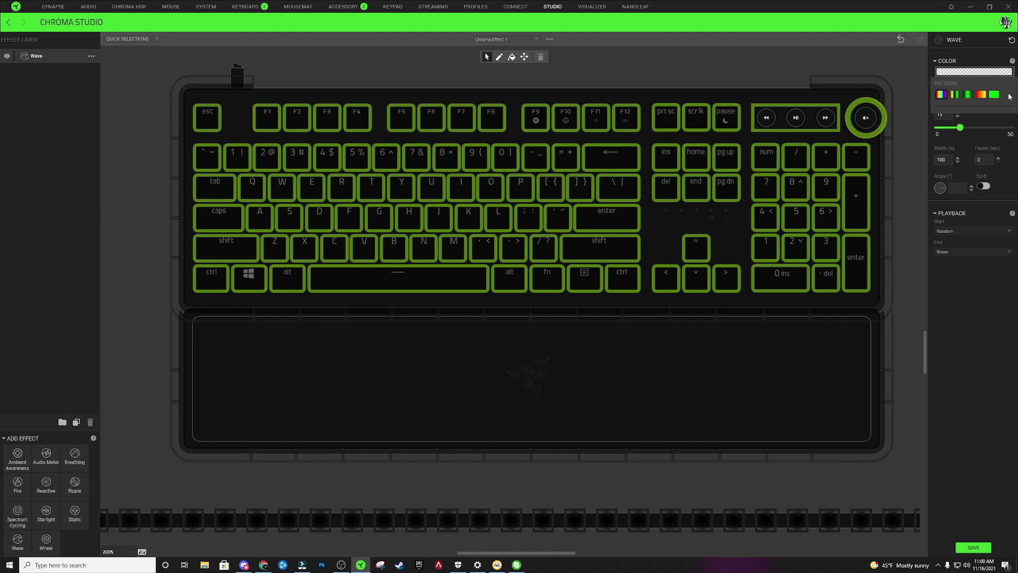
left_click(968, 95)
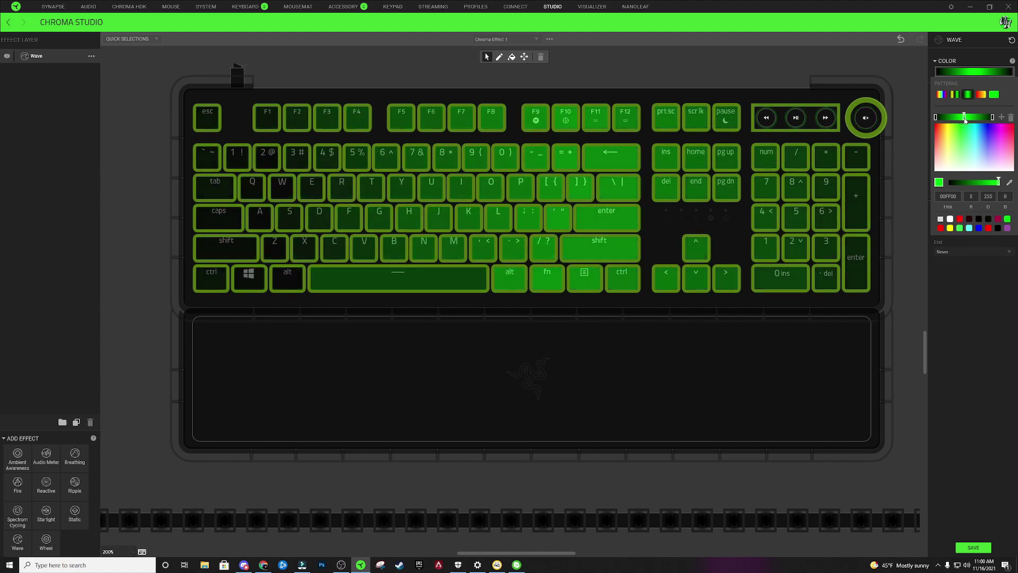
left_click(975, 94)
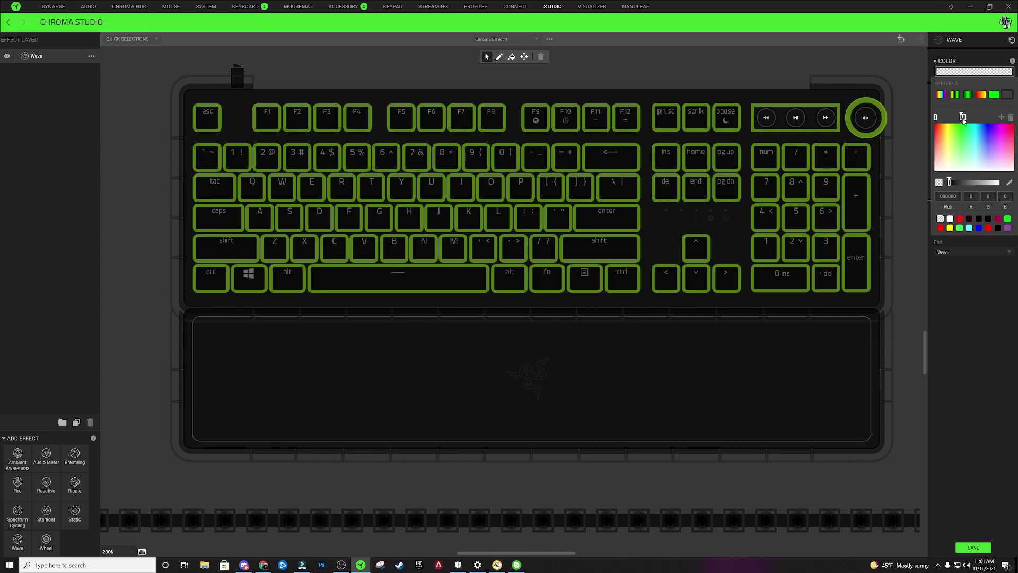
Color the middle stop of the Wave gradient red FF0000 and add a blue 000CFF stop before it
left_click(989, 228)
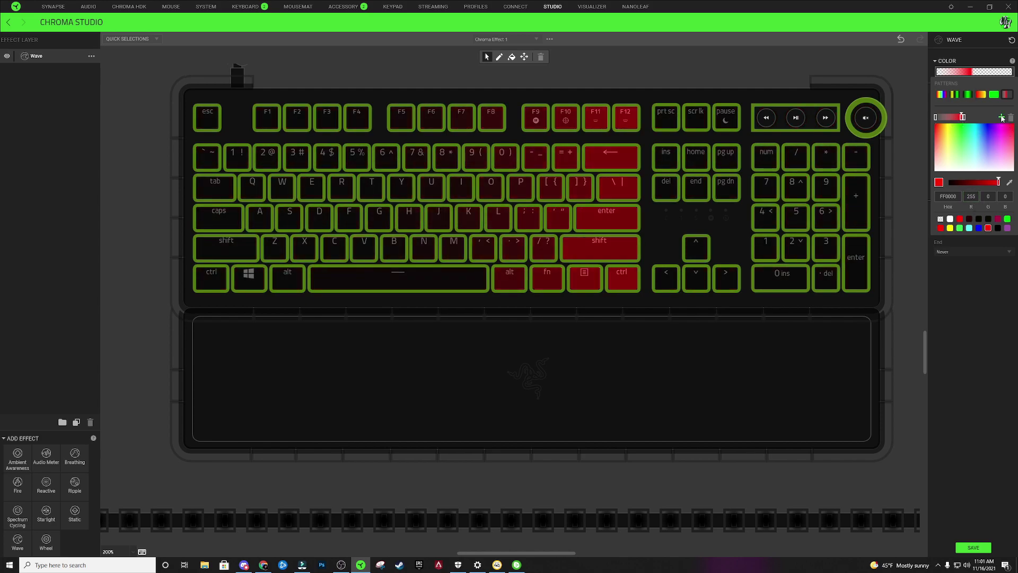
left_click(949, 118)
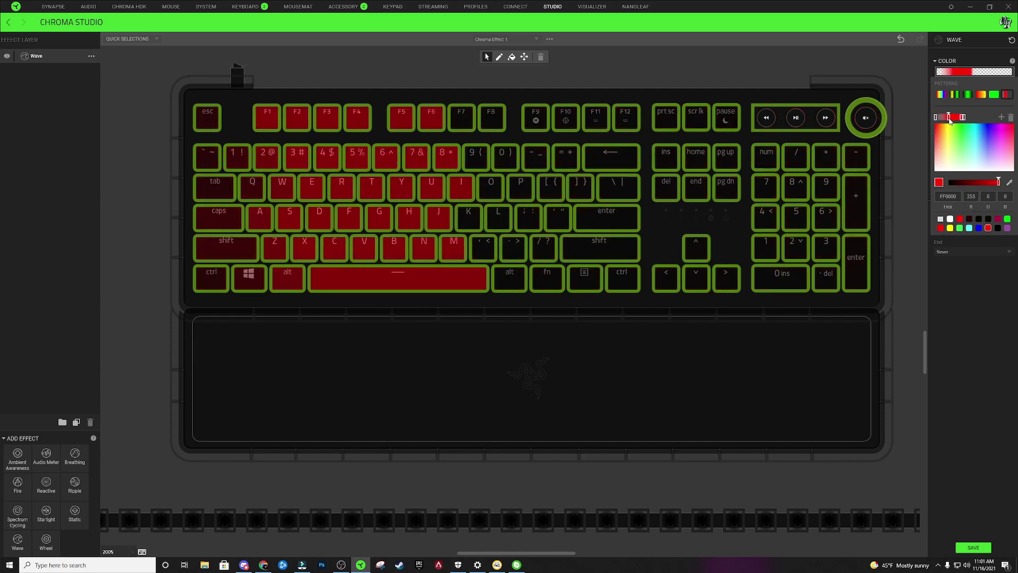
left_click(978, 228)
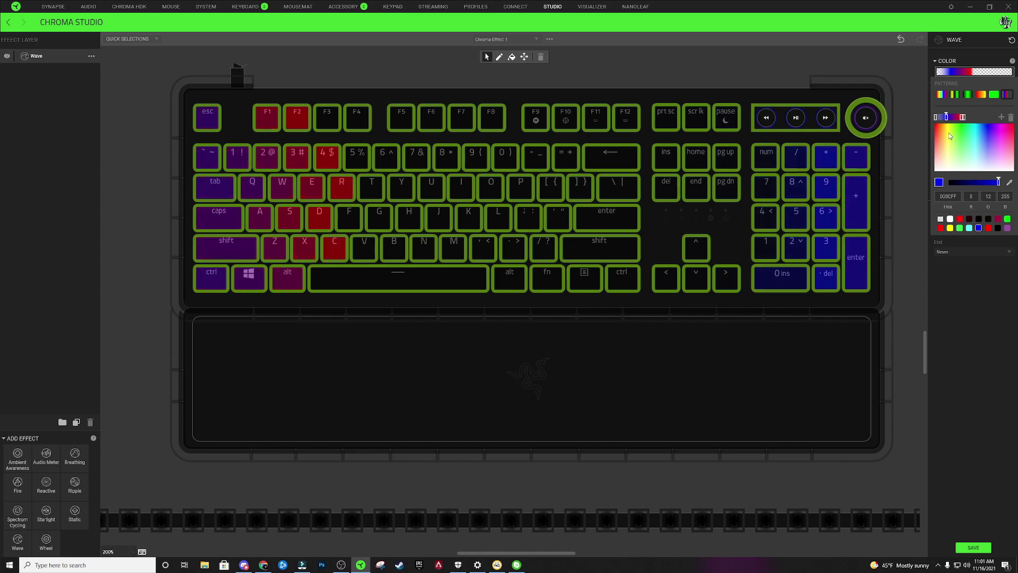
Add a second red stop to the Wave gradient and arrange the red stops between the blue stop and the transparent end
left_click(959, 117)
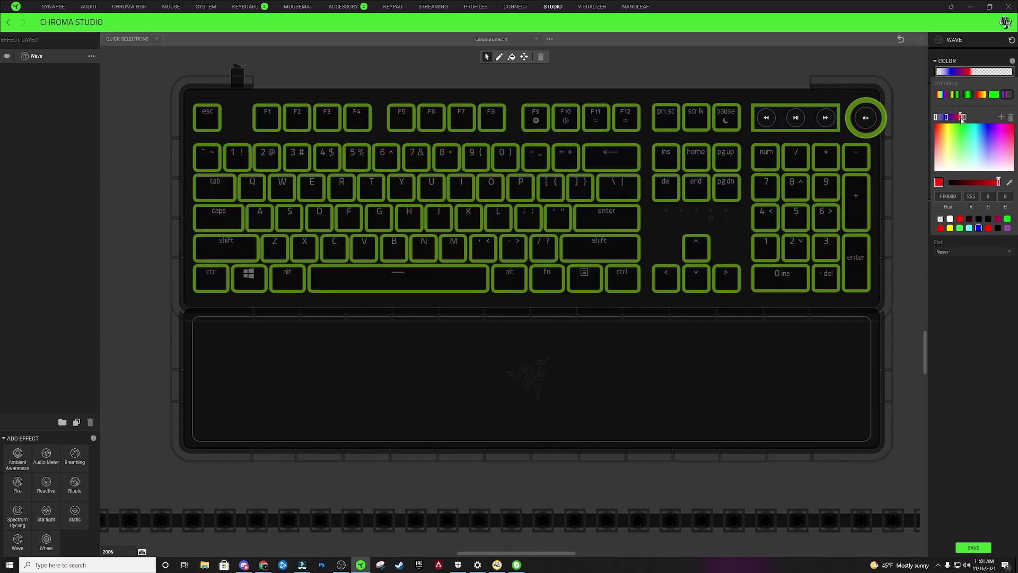
left_click(953, 118)
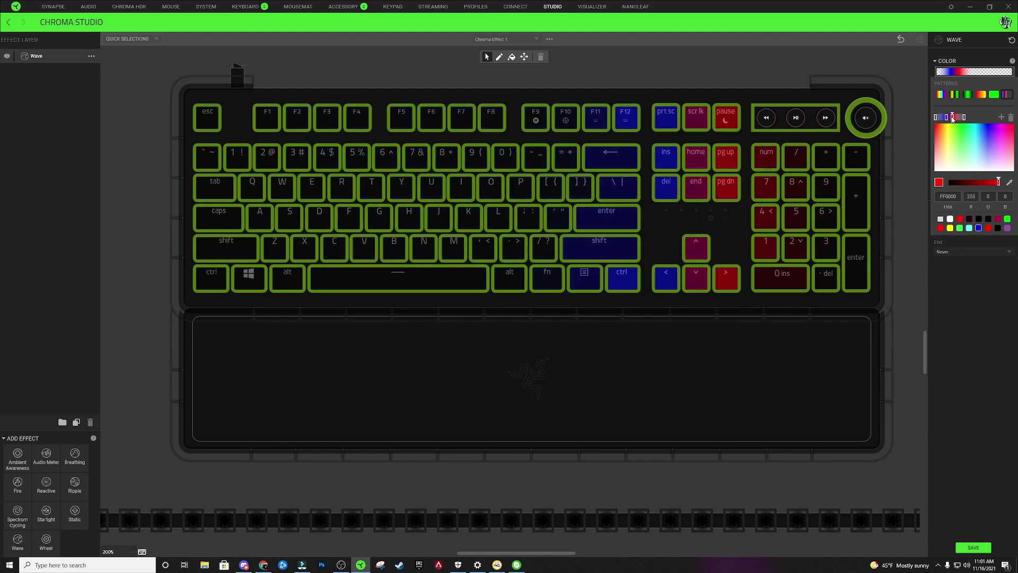
left_click(957, 118)
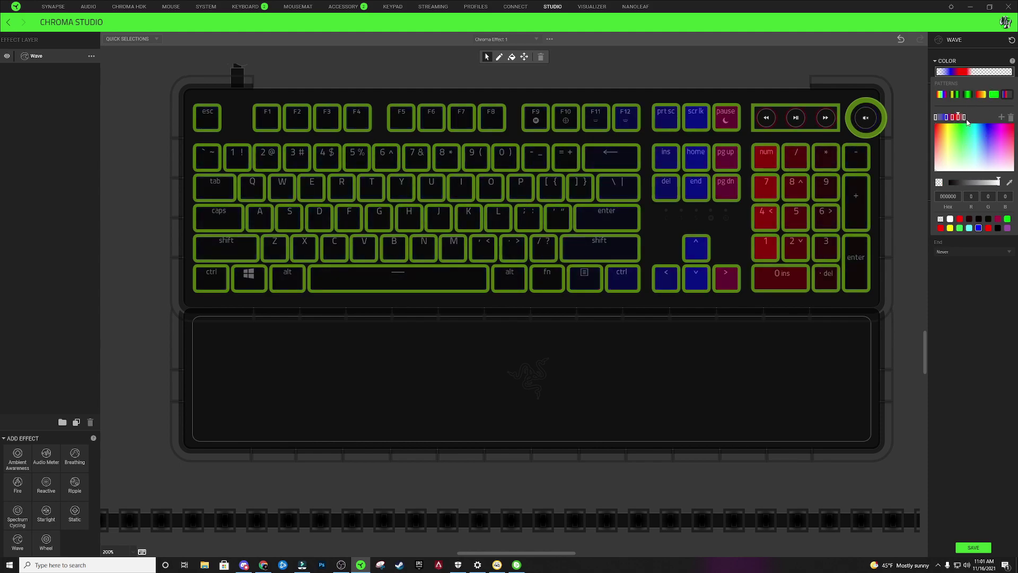
left_click(952, 118)
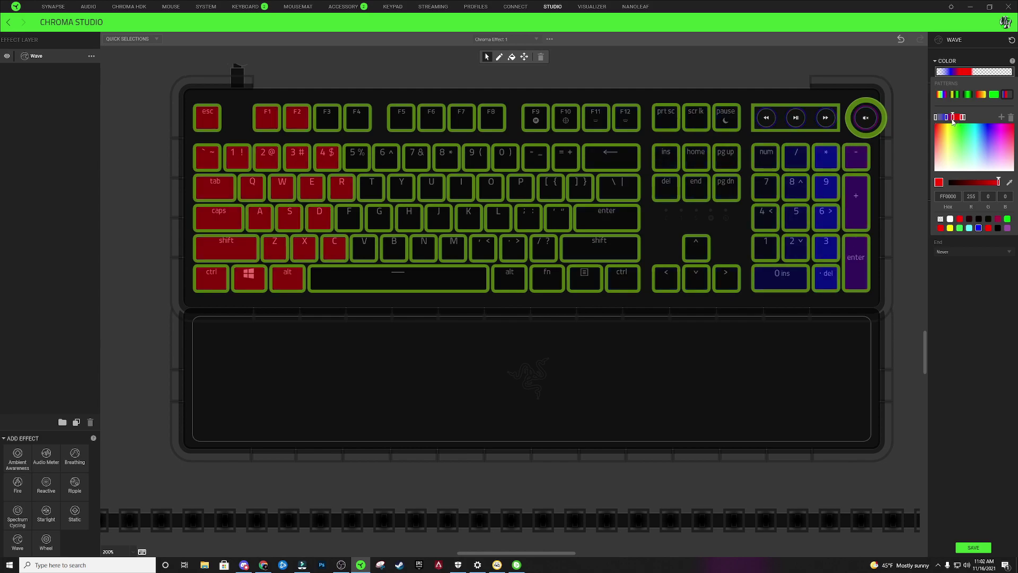
left_click(946, 119)
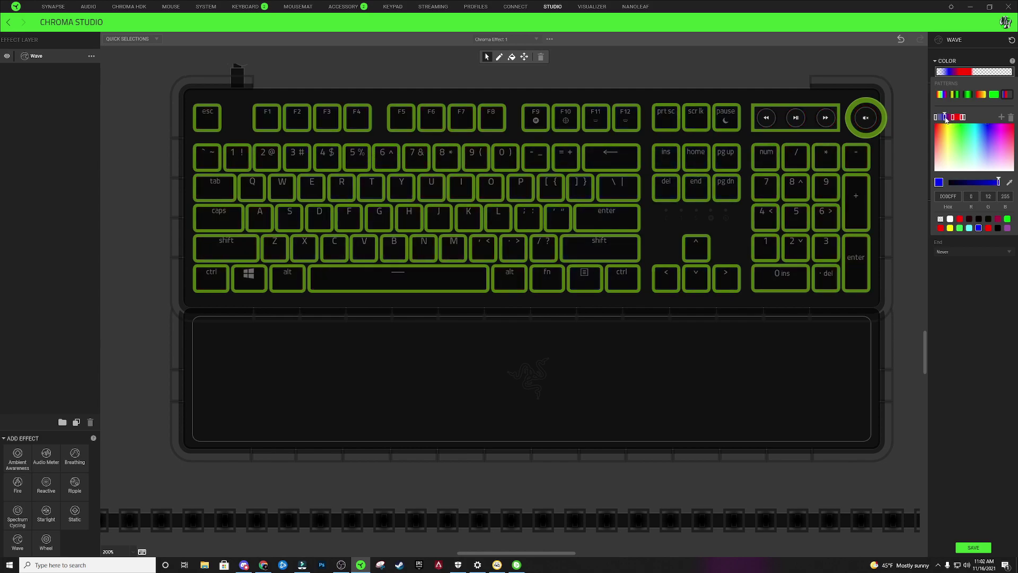
left_click(948, 118)
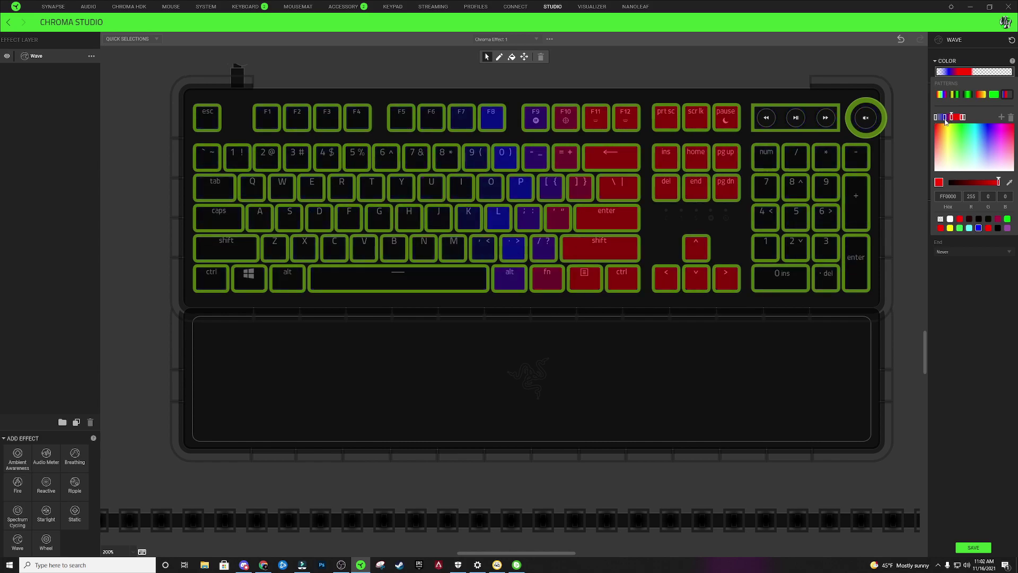
Add a purple 9B52AB stop before the blue one in the Wave gradient
left_click(938, 117)
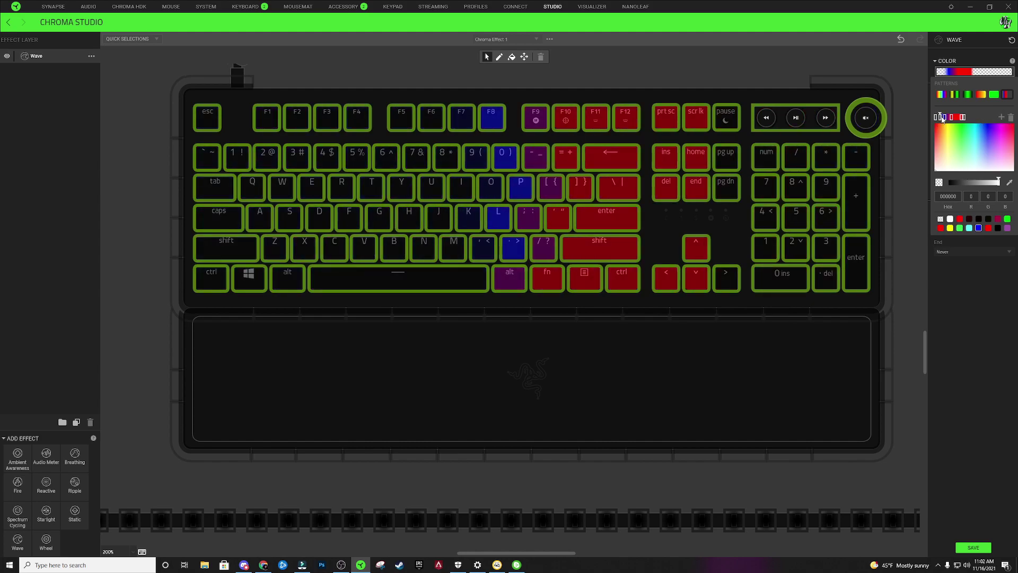
left_click(1008, 228)
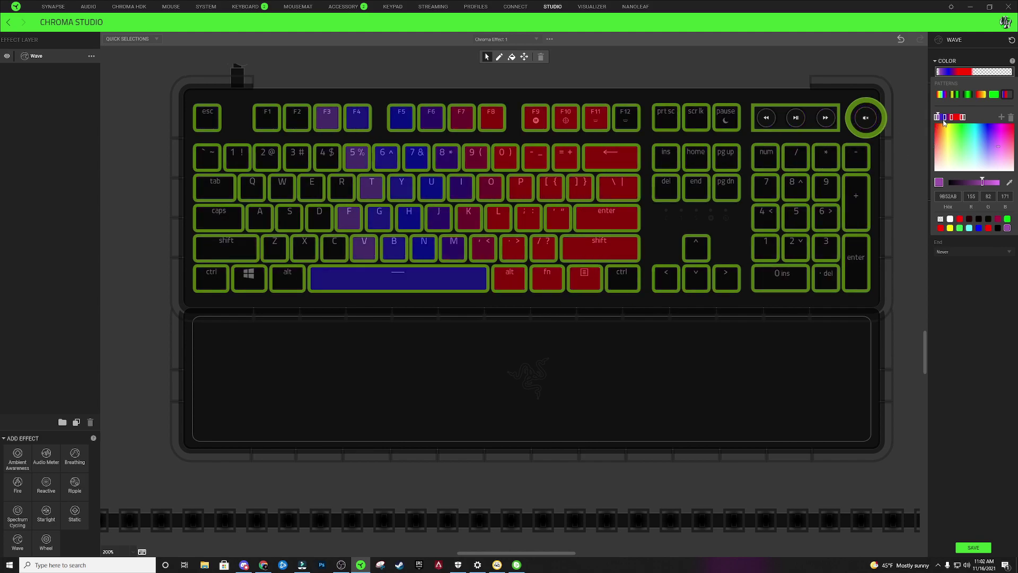
left_click(945, 117)
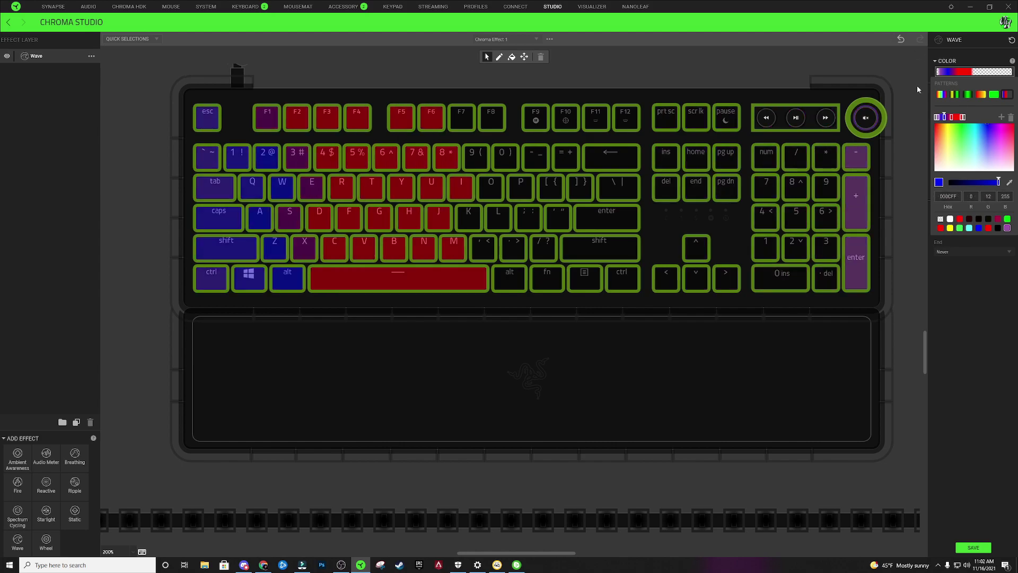
left_click(987, 333)
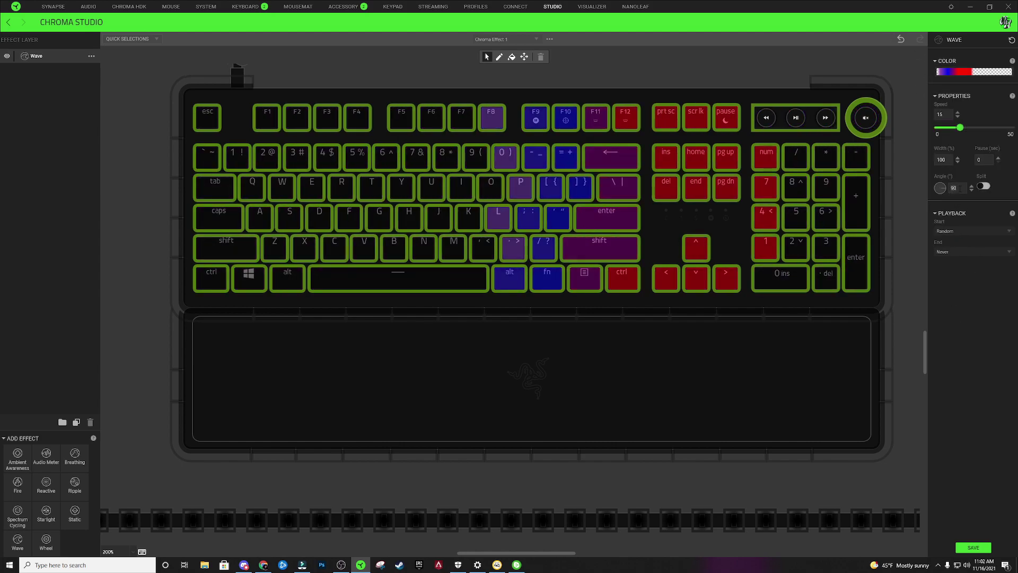
Set the Wave's angle to 75 degrees and its speed to 5, leaving no keys selected
scroll(954, 188, "down", 3)
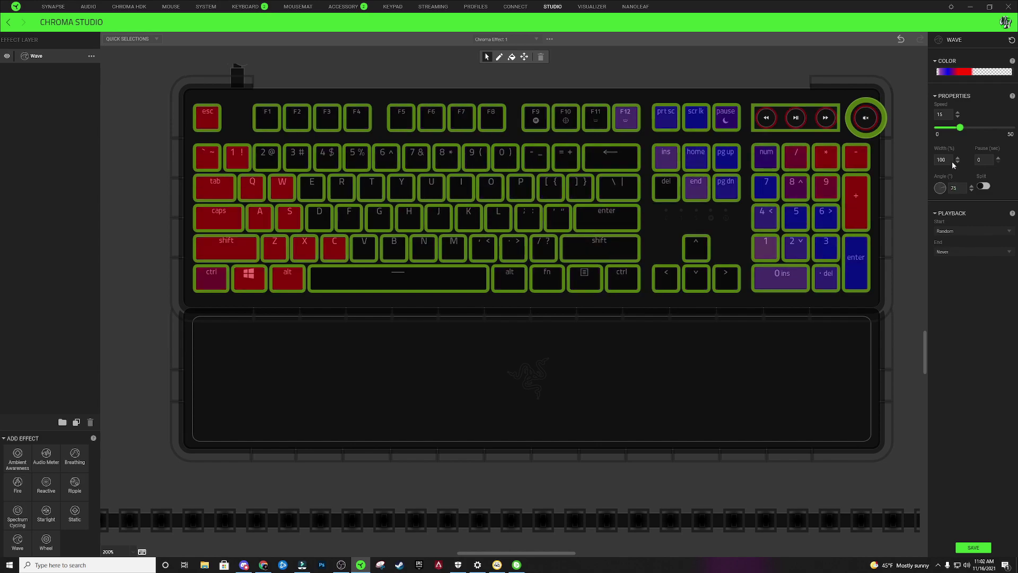
scroll(951, 115, "down", 10)
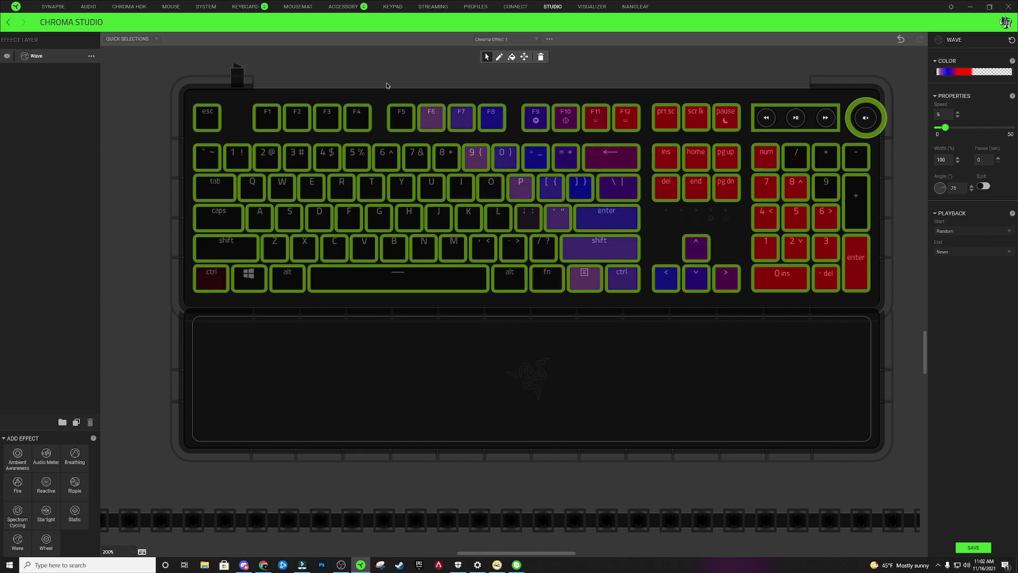
left_click(360, 91)
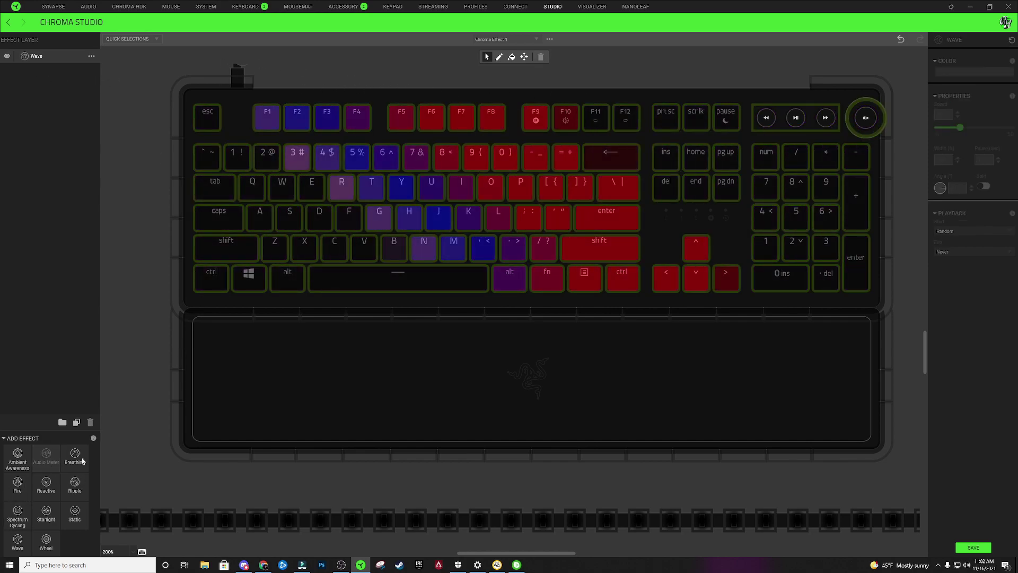
Add an Audio Meter effect above the Wave layer on all keyboard keys, with automatic boost
left_click_drag(46, 454, 56, 59)
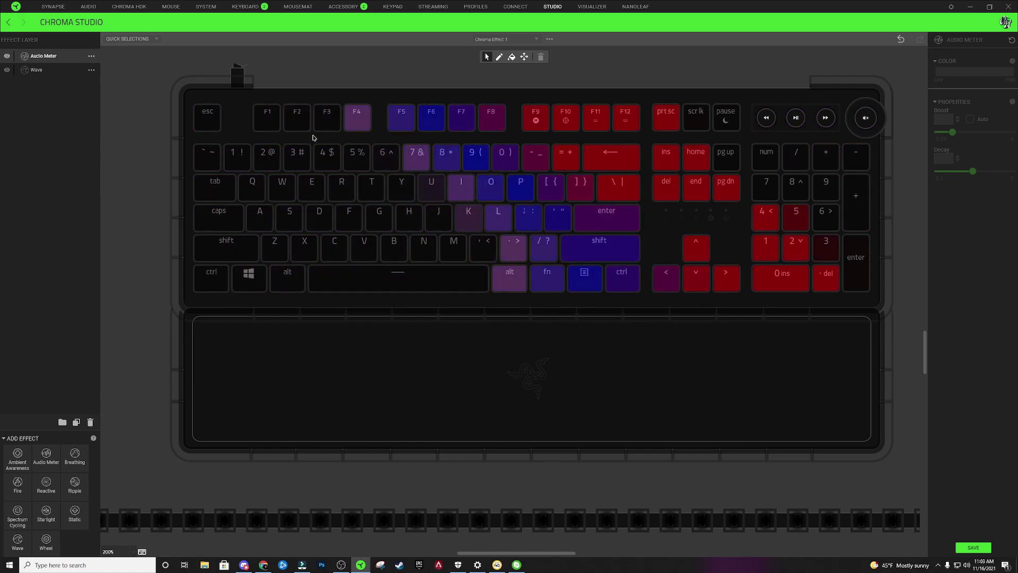
left_click_drag(203, 110, 878, 296)
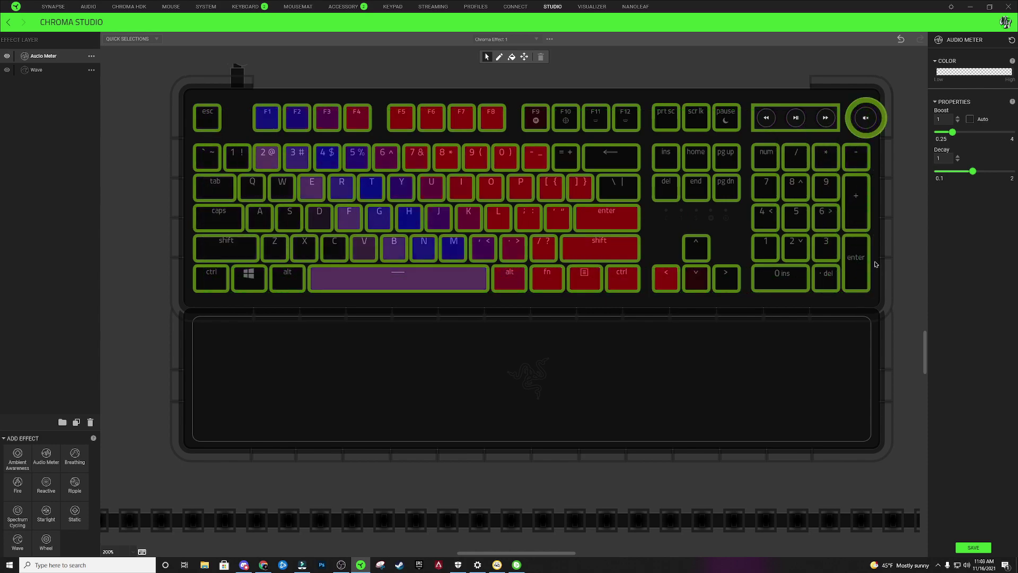
left_click(971, 119)
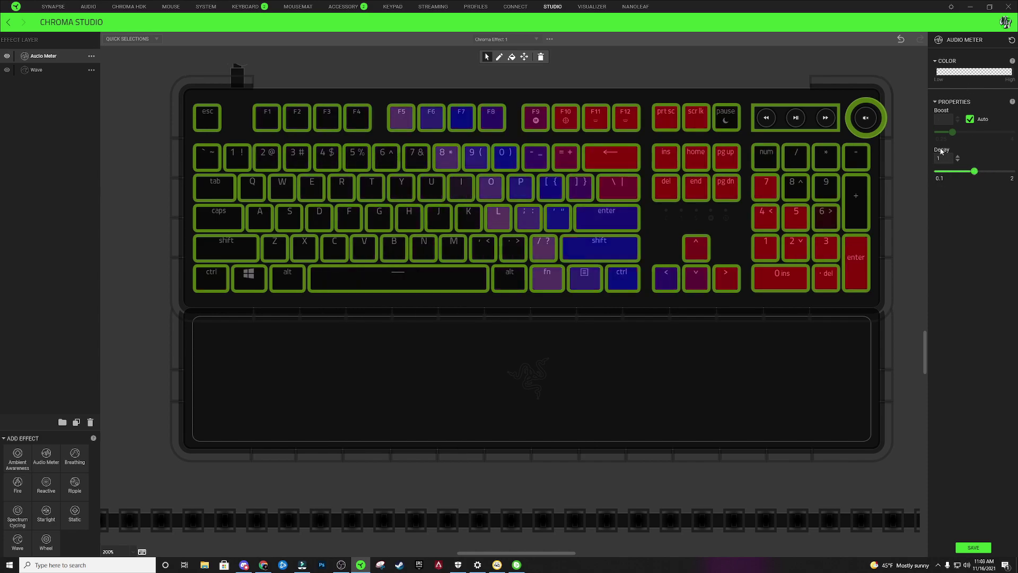
Apply the black-to-green color pattern to the Audio Meter and reopen its gradient for editing
left_click(953, 73)
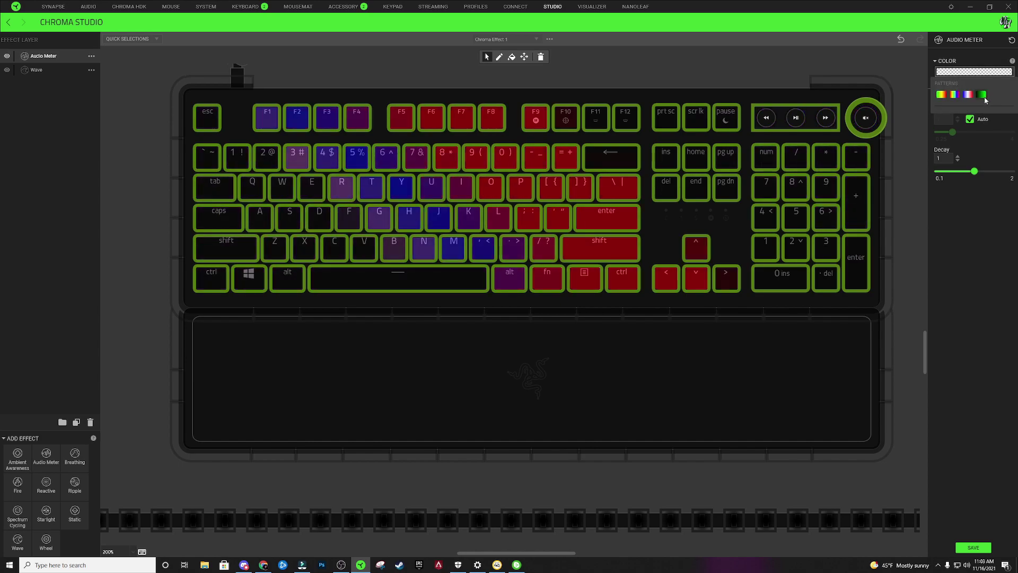
left_click(983, 96)
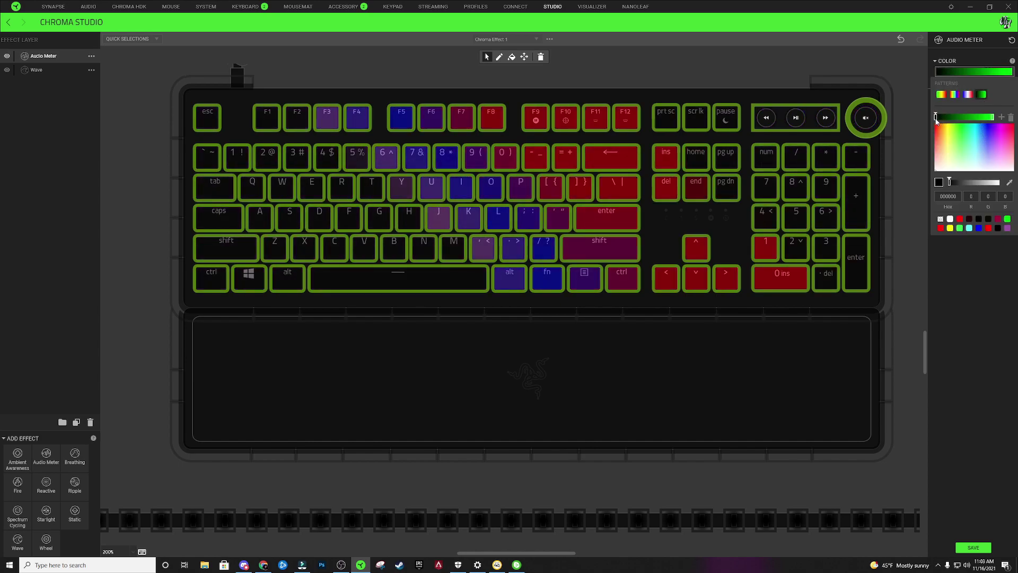
left_click(966, 73)
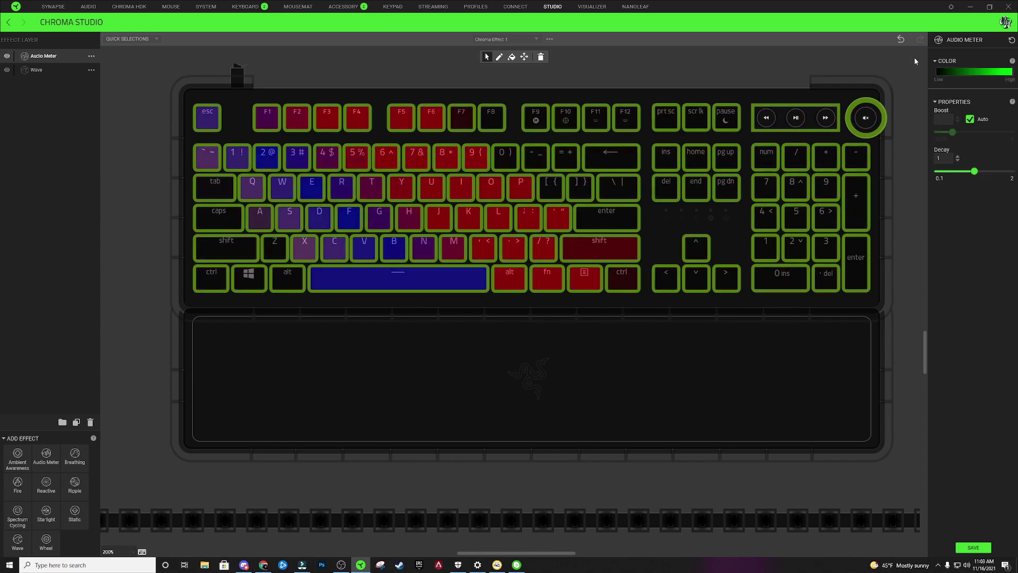
left_click(967, 73)
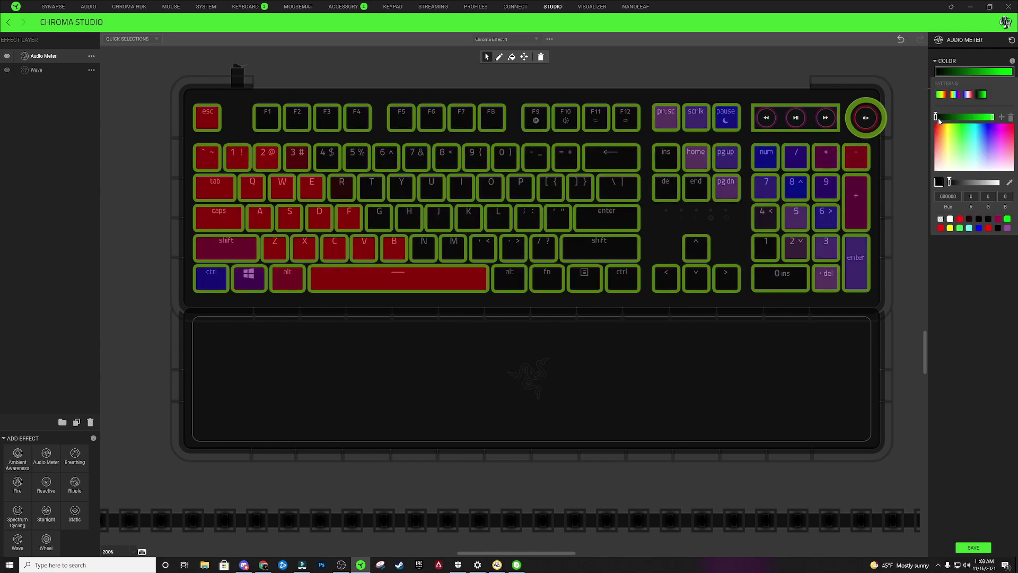
Shift the Audio Meter's black stop to about a third of the gradient and place a transparent end stop right beside it
left_click_drag(942, 120, 954, 121)
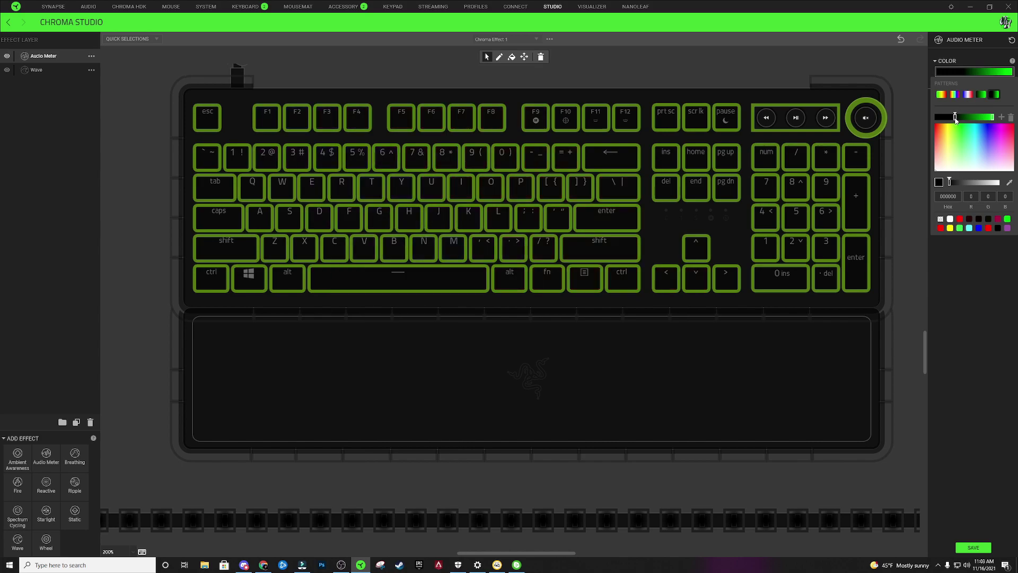
left_click(991, 116)
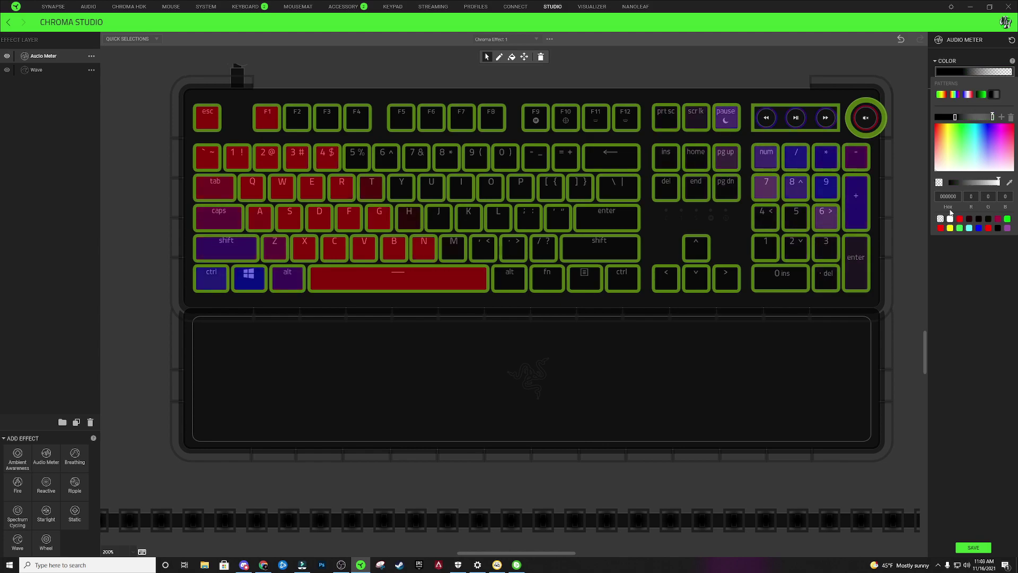
left_click_drag(993, 117, 958, 119)
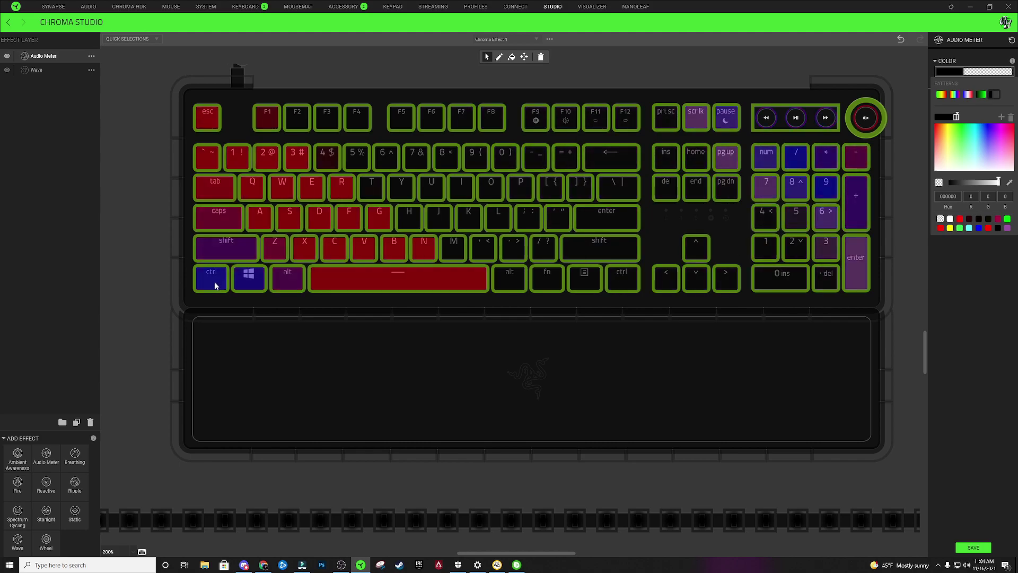
Deselect the bottom key row through the numpad Enter, and shift the Audio Meter's adjoining black and transparent stops to about half of the gradient
left_click_drag(216, 286, 297, 289)
left_click_drag(652, 287, 847, 293)
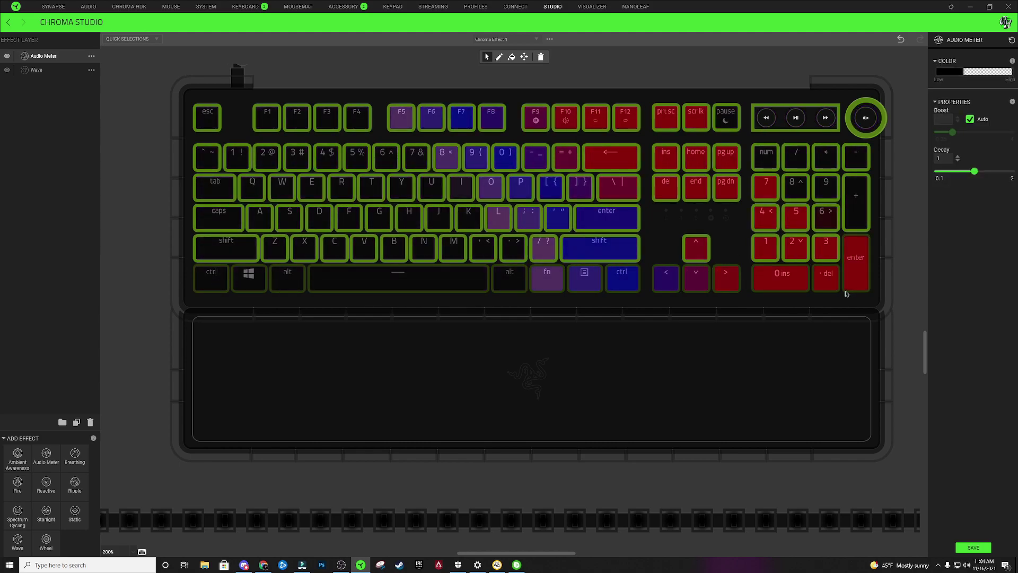
left_click(975, 73)
left_click_drag(962, 120, 965, 121)
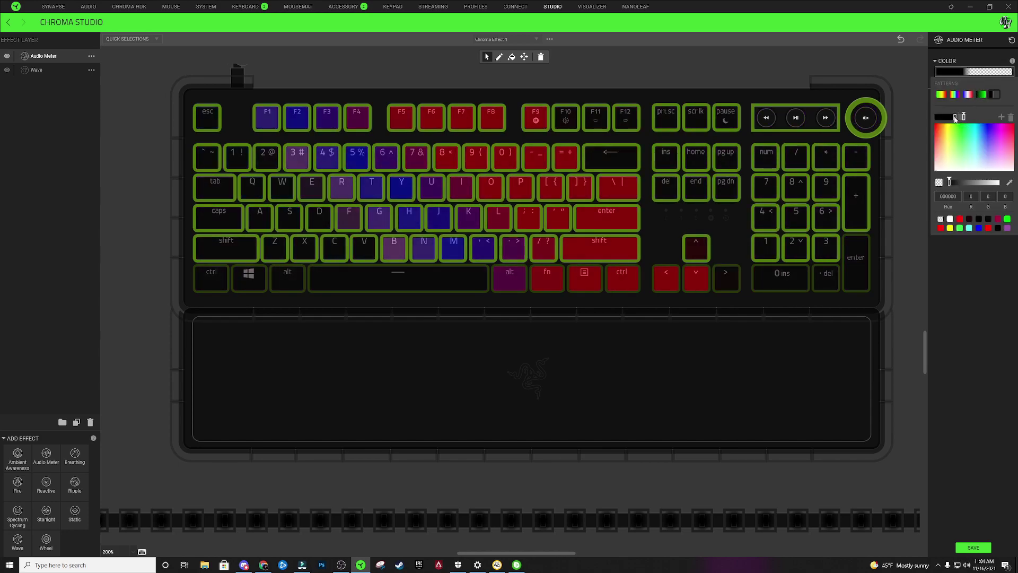
left_click(964, 120)
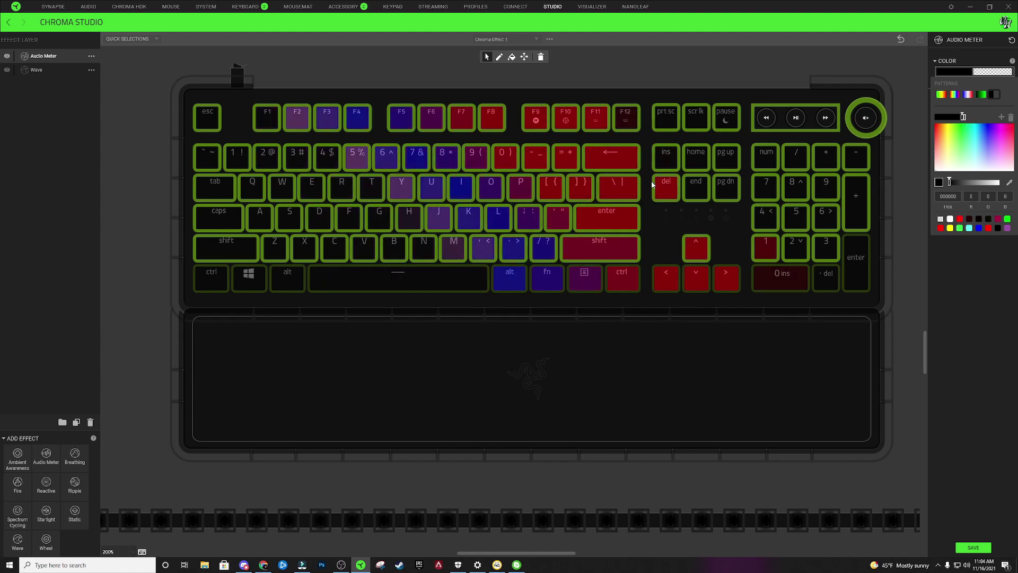
Deselect the Shift row through numpad 3 and shift the remaining keys' black and transparent stops to about 60 percent of the gradient
left_click_drag(240, 250, 794, 252)
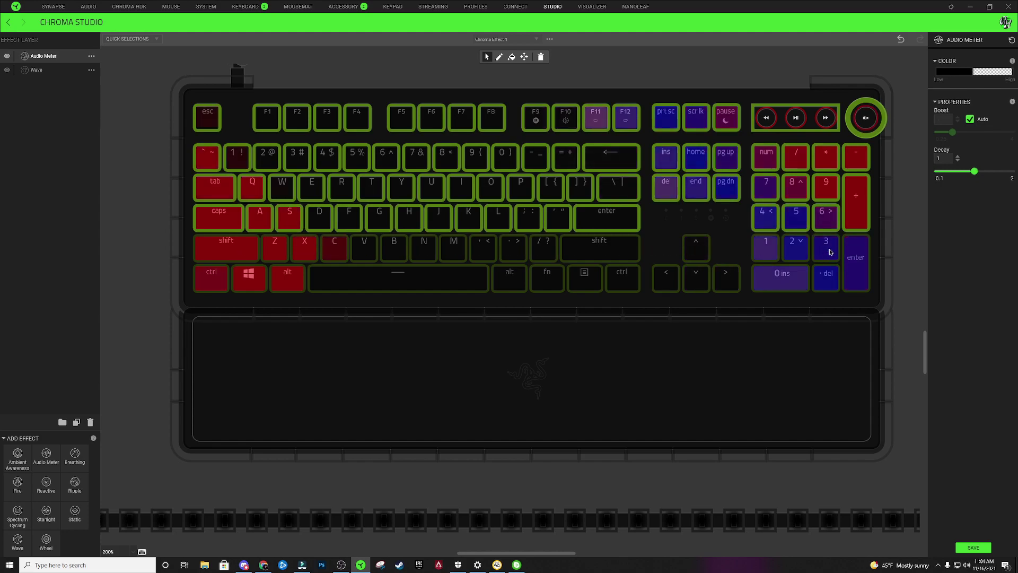
left_click(974, 73)
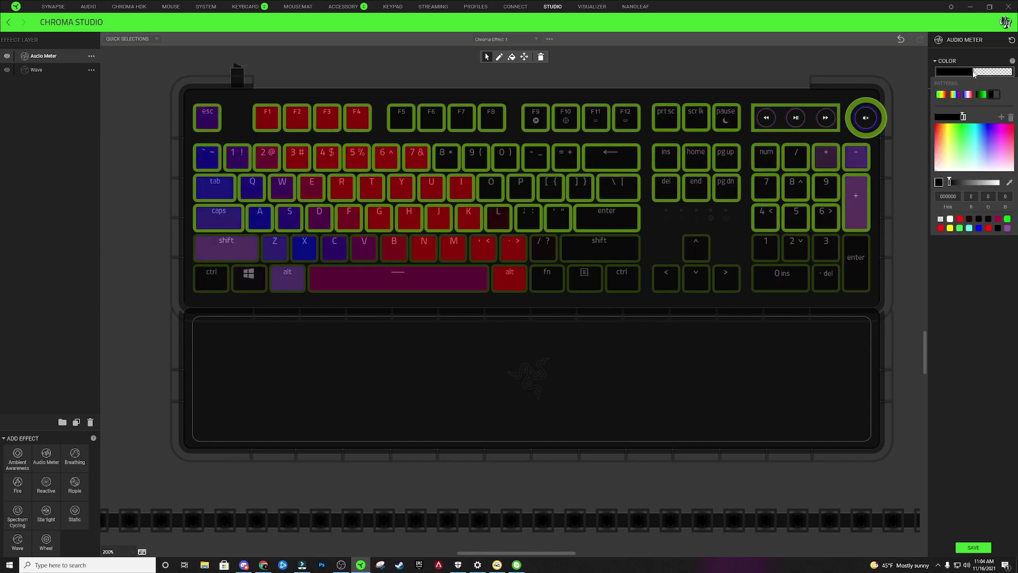
left_click(972, 121)
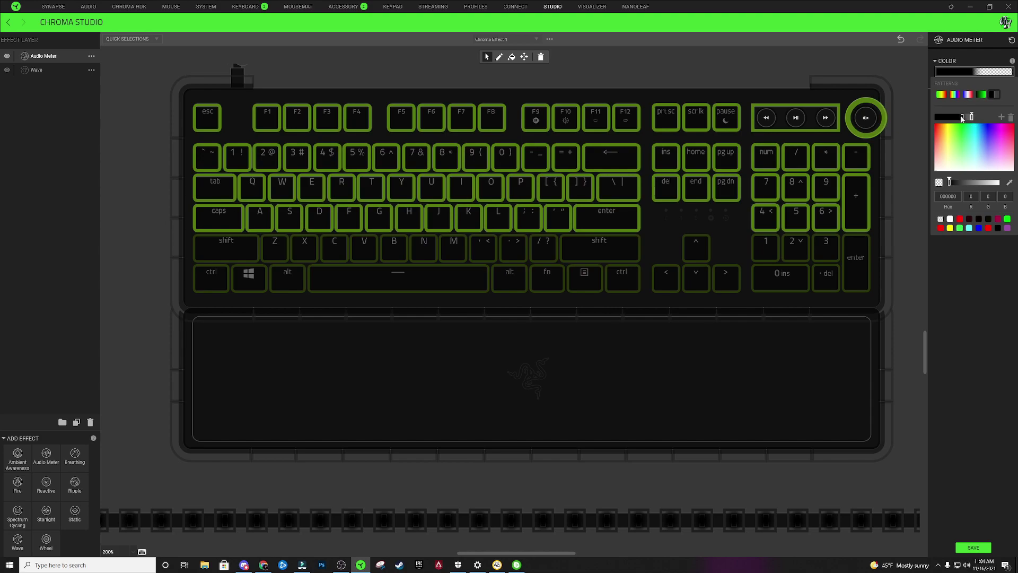
left_click_drag(962, 118, 971, 118)
Deselect the Caps row through numpad 6 and shift the remaining keys' paired stops to about 70 percent of the gradient
left_click(235, 227)
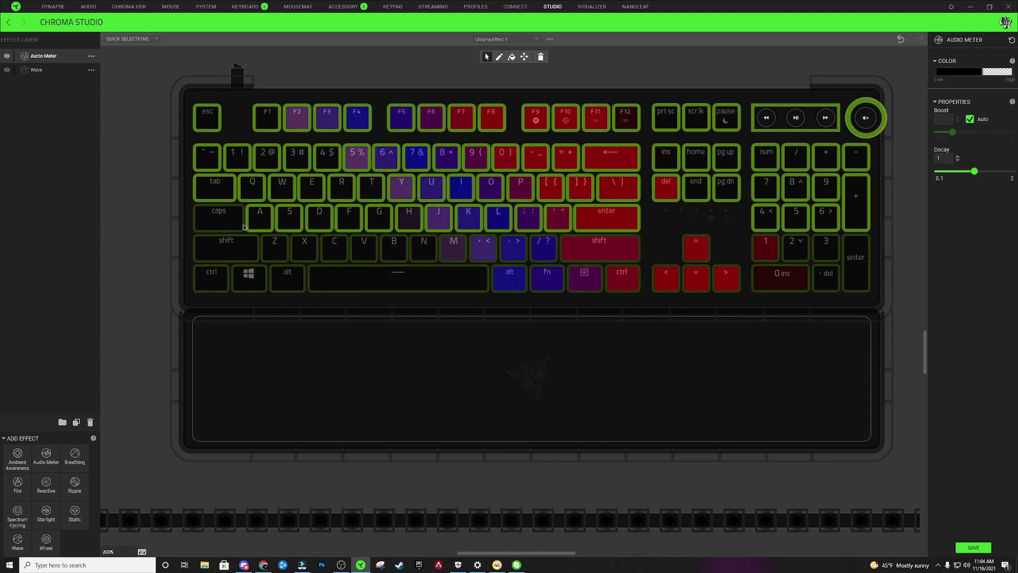
left_click(998, 72)
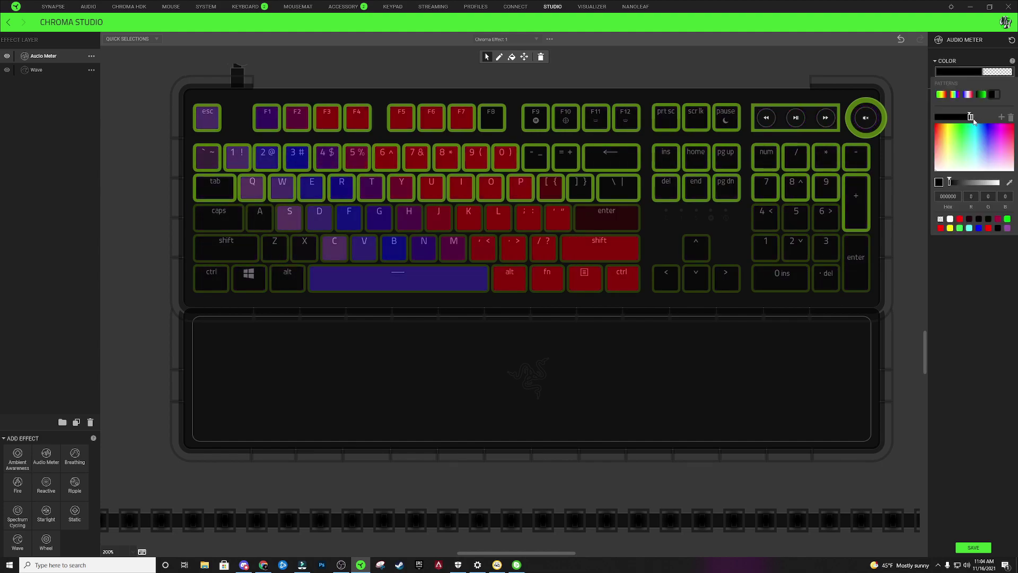
left_click(978, 119)
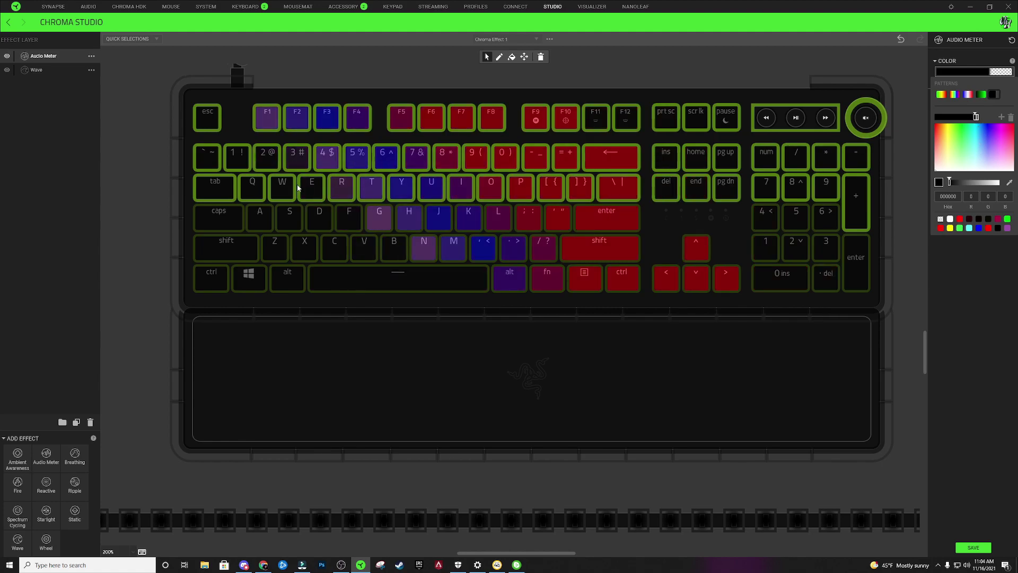
Deselect the Tab row through the numpad plus key and shift the remaining keys' paired stops to about 83 percent of the gradient
left_click(820, 191)
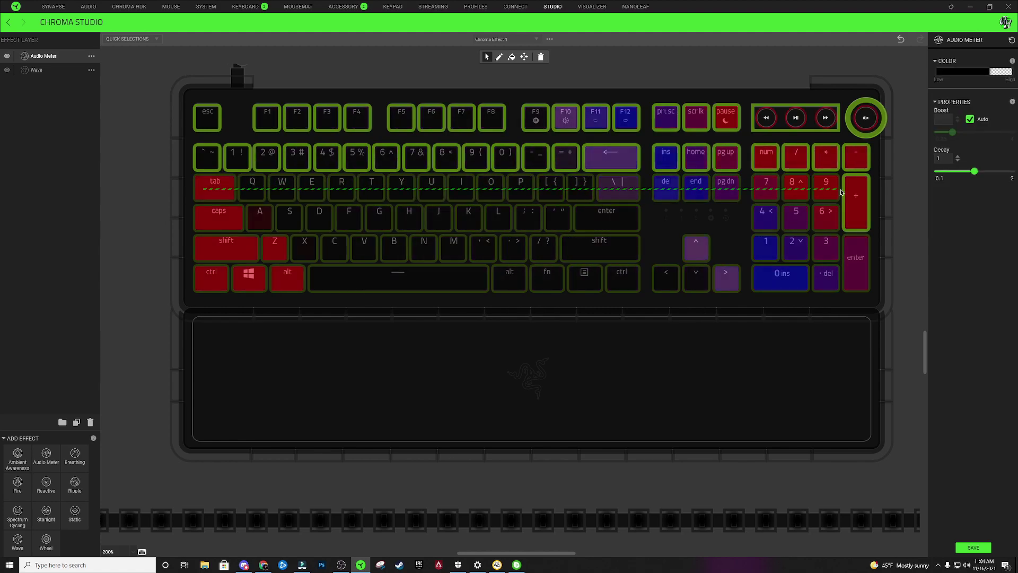
left_click(975, 72)
left_click_drag(981, 120, 978, 117)
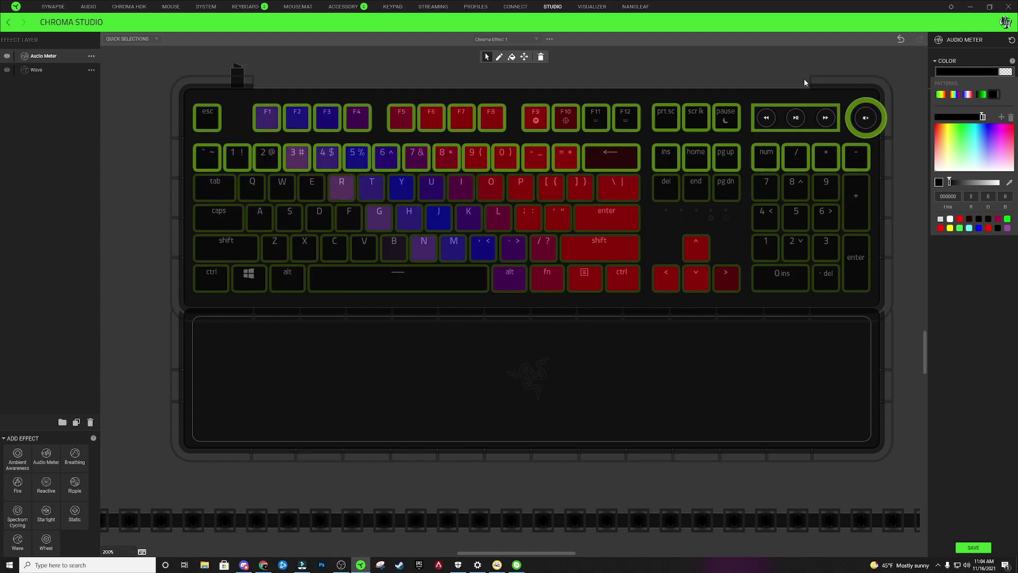
Deselect the number row, shift the function row's black and transparent stops almost to the gradient's end, and clear the key selection
left_click_drag(210, 156, 856, 158)
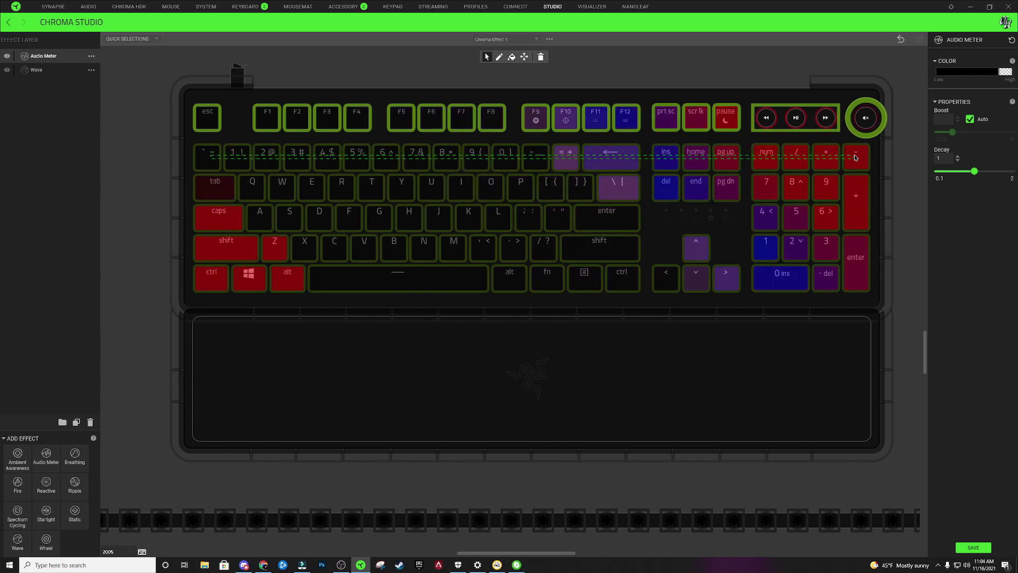
left_click(1006, 72)
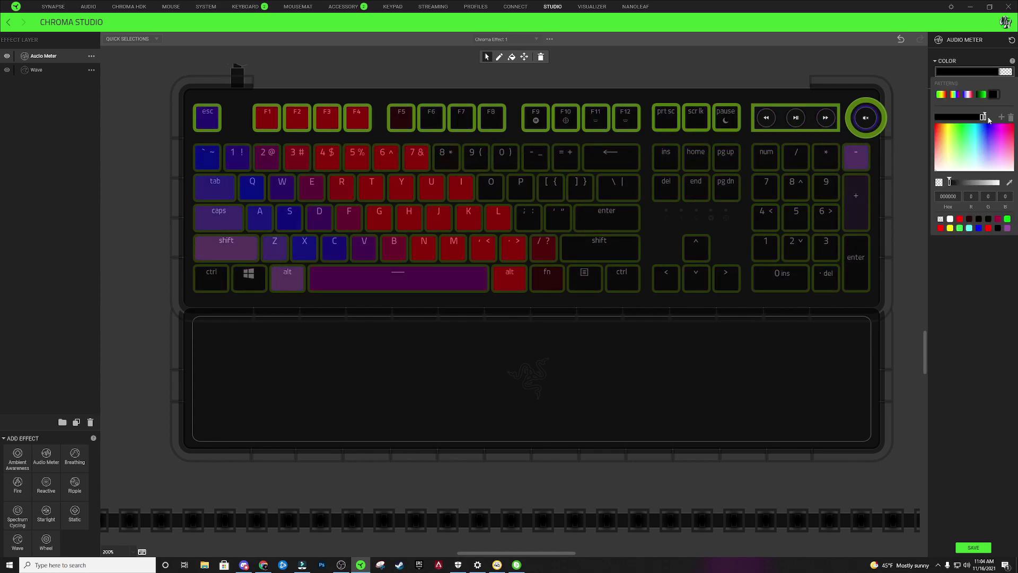
left_click_drag(988, 115, 991, 118)
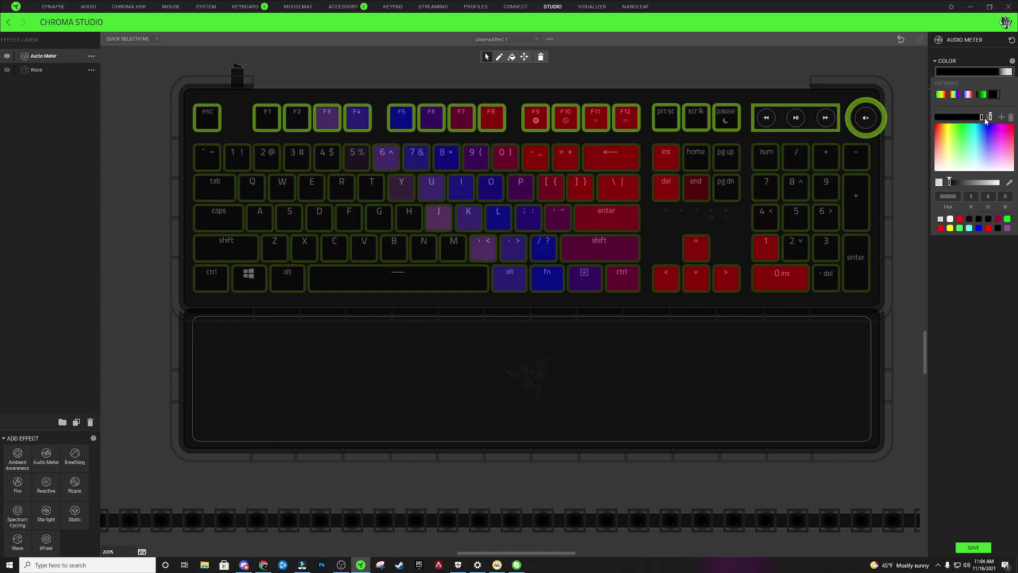
left_click_drag(992, 118, 988, 117)
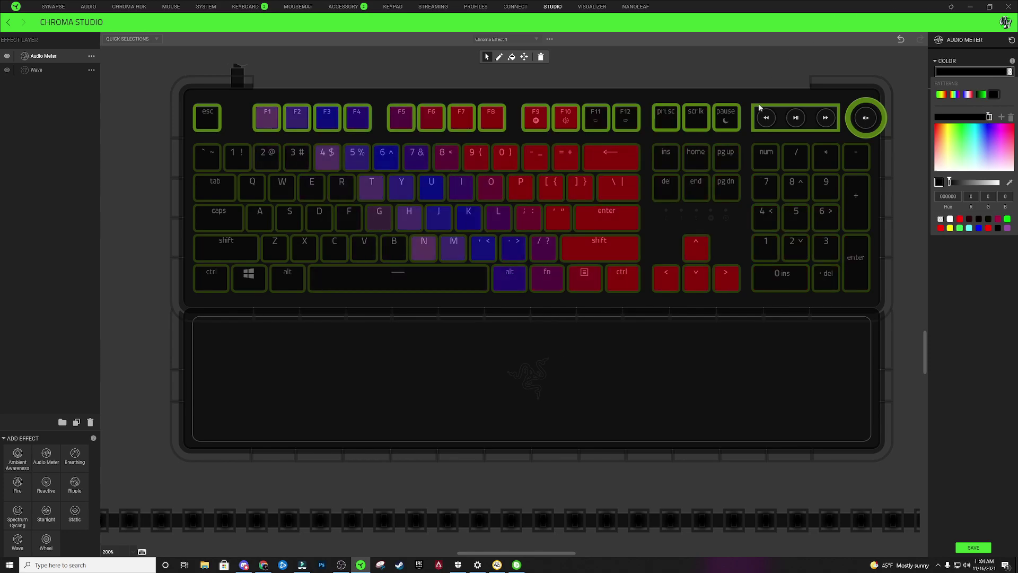
left_click(700, 80)
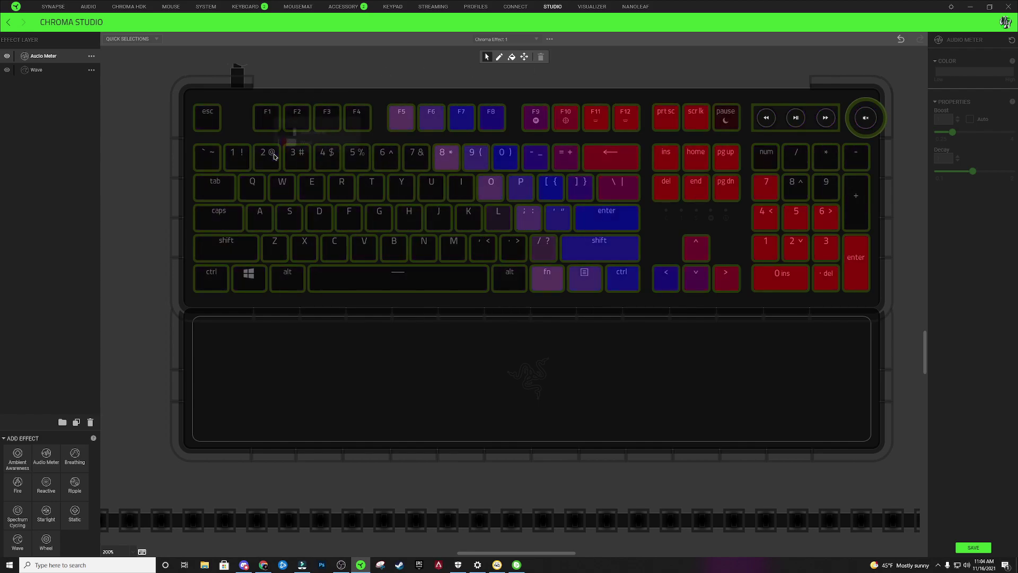
mouse_move(275, 156)
mouse_move(350, 248)
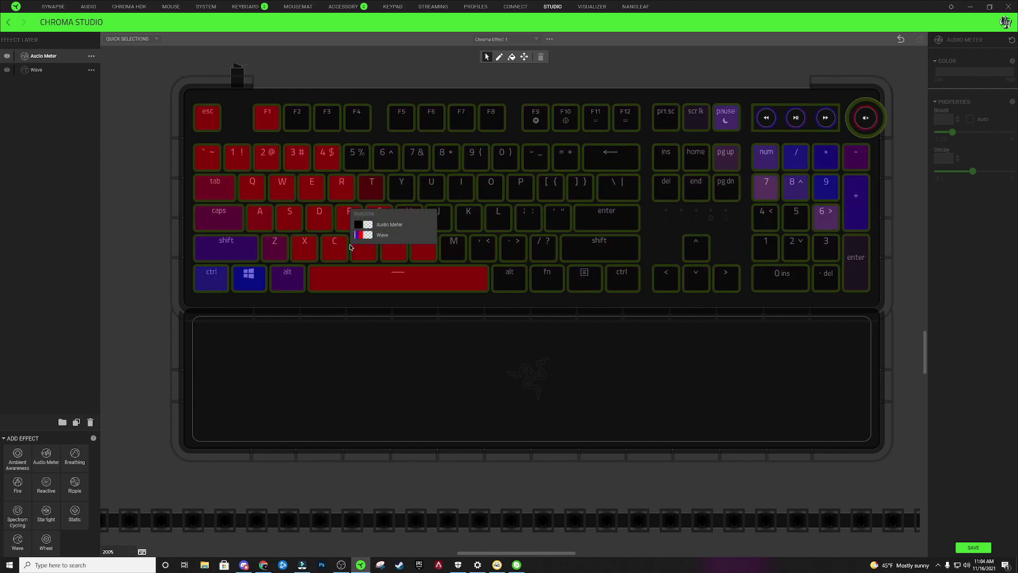